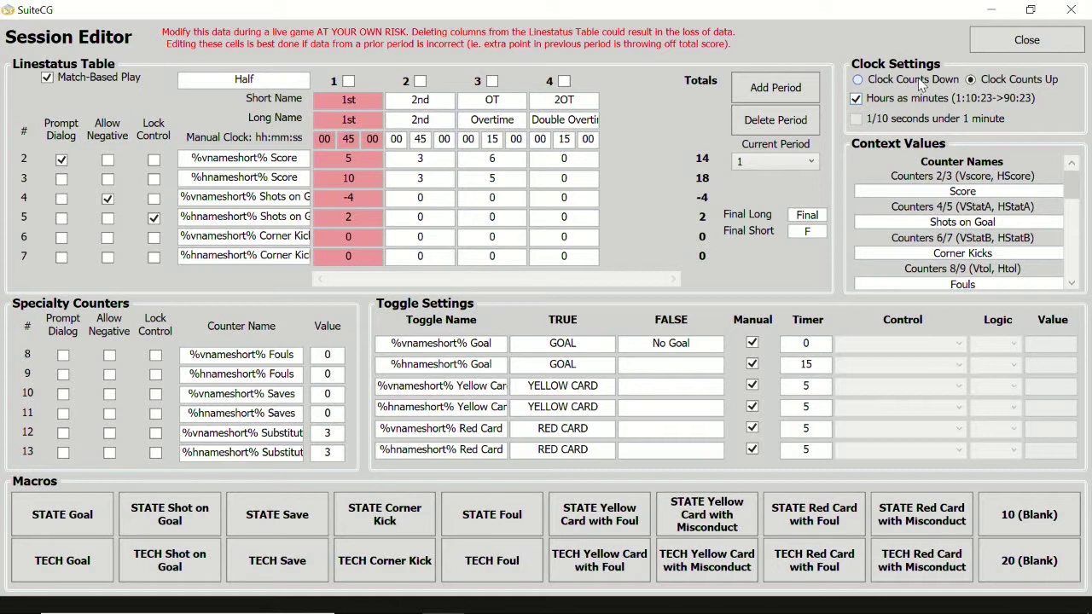
Step: Try the countdown and tenth-second clock options, then revert the clock to counting up
left_click(921, 82)
left_click(890, 124)
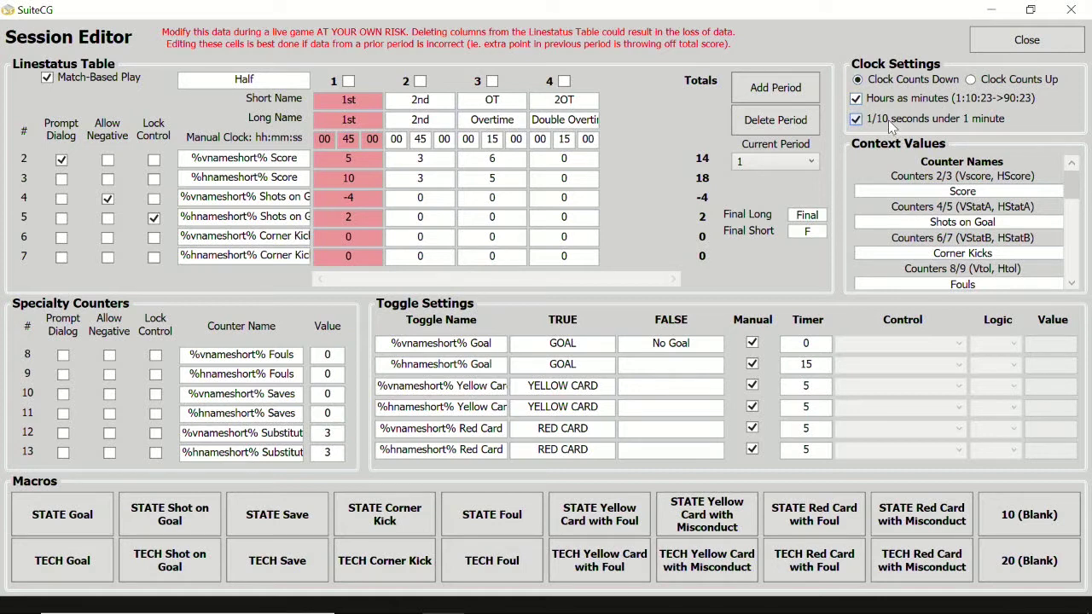
left_click(973, 80)
Step: Enter manual clock minutes: 10 for periods 1 and 2, 05 for OT and 2OT
double_click(349, 140)
type("10")
double_click(421, 139)
type("00")
double_click(493, 139)
type("05")
double_click(564, 139)
type("05")
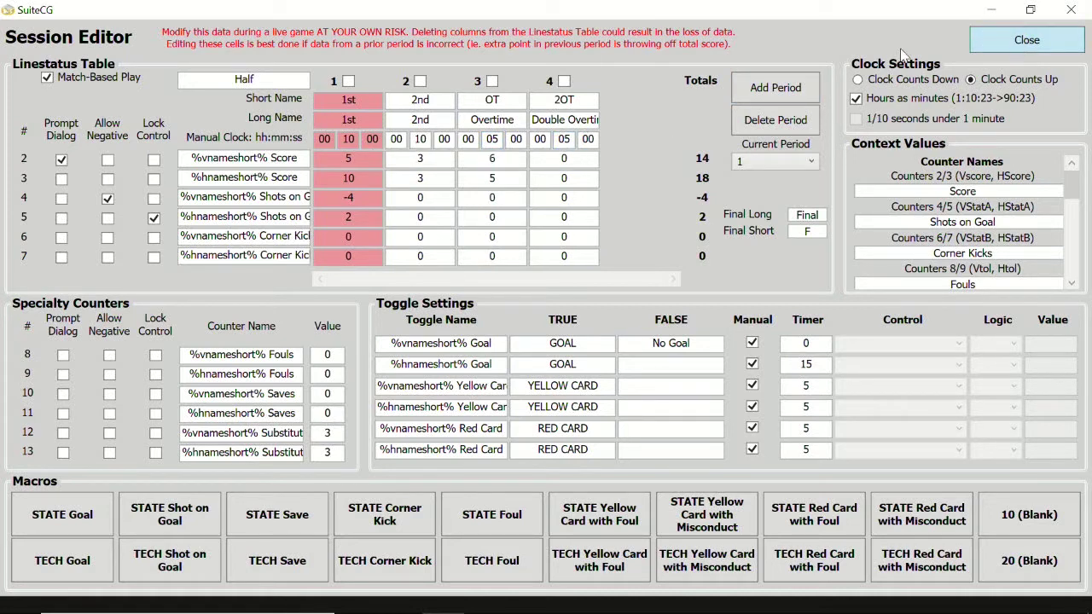
Step: Close the Session Editor, then start, reset and restart the game clock
left_click(1027, 41)
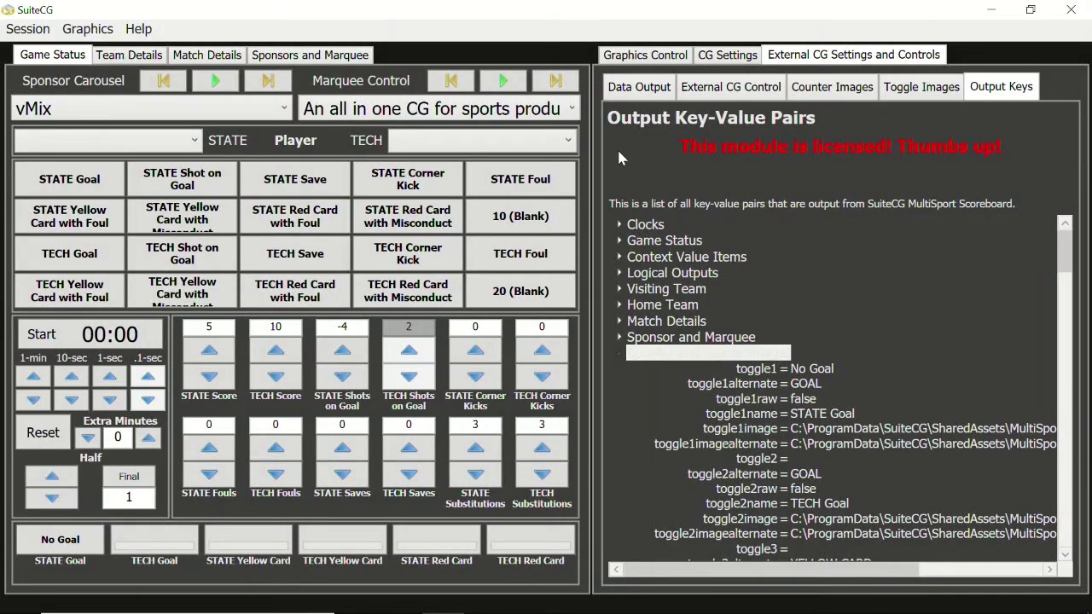
left_click(120, 342)
left_click(44, 433)
left_click(43, 334)
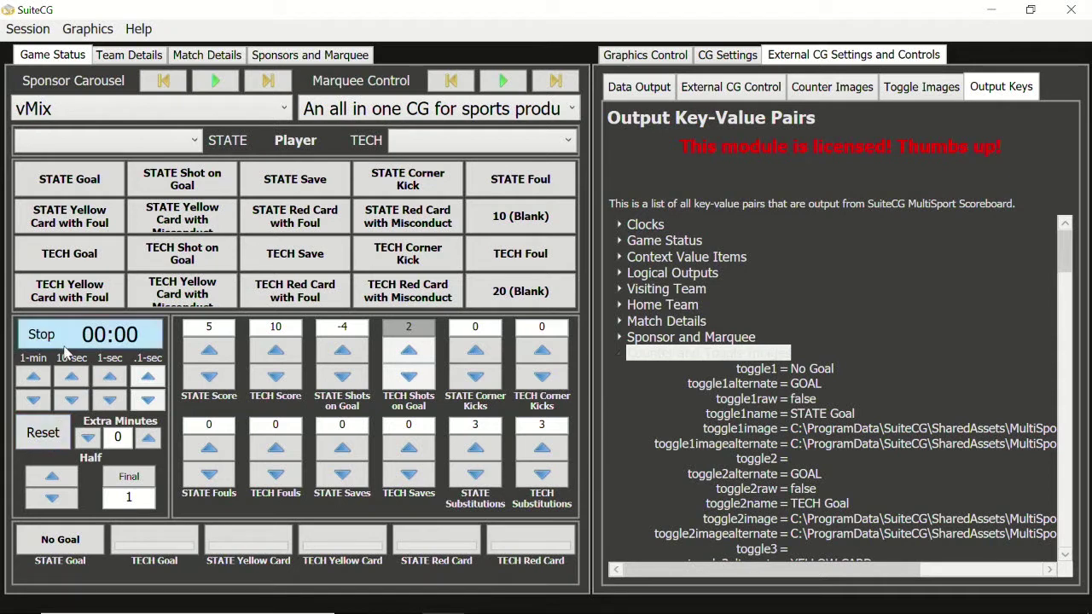
Step: Raise the game clock to 10:00 with the 1-min and 10-sec arrows, then request the next half
left_click(37, 388)
left_click(38, 388)
double_click(38, 388)
left_click(37, 388)
left_click(37, 388)
left_click(38, 388)
left_click(38, 388)
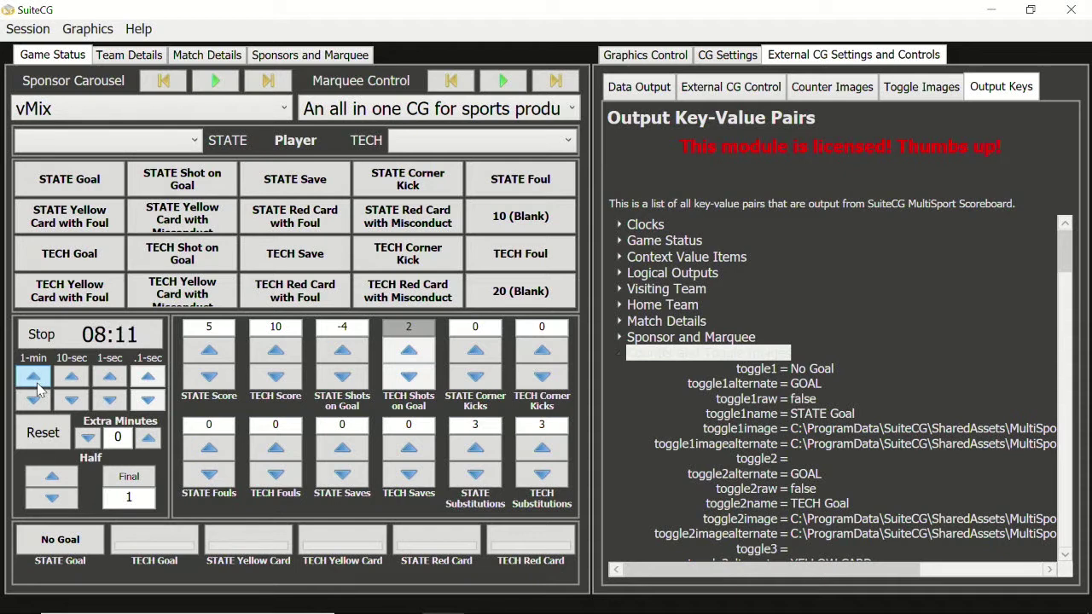
left_click(37, 386)
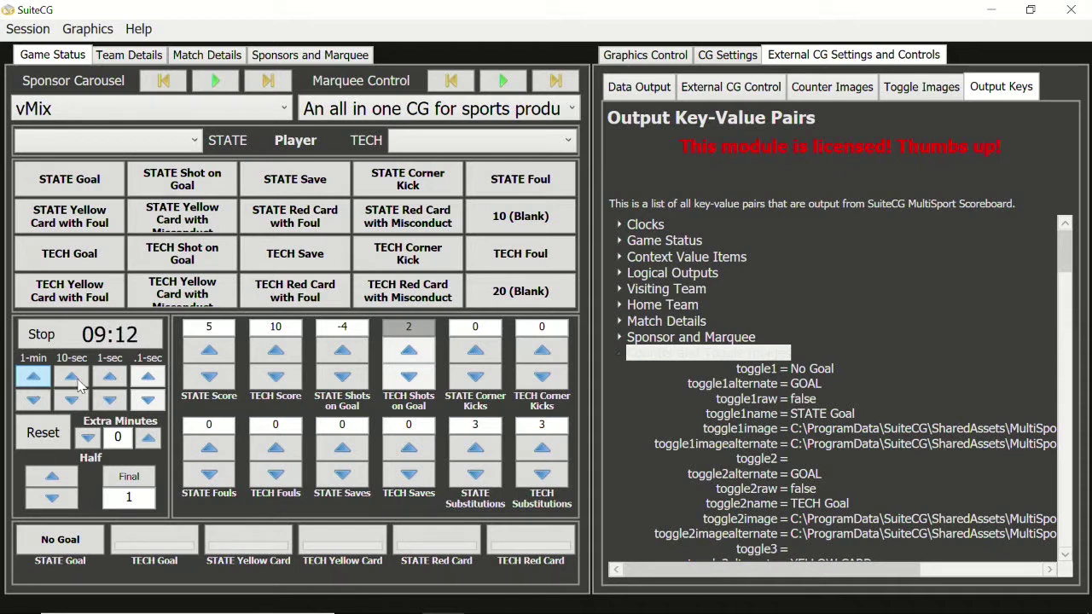
left_click(74, 384)
left_click(73, 381)
double_click(73, 380)
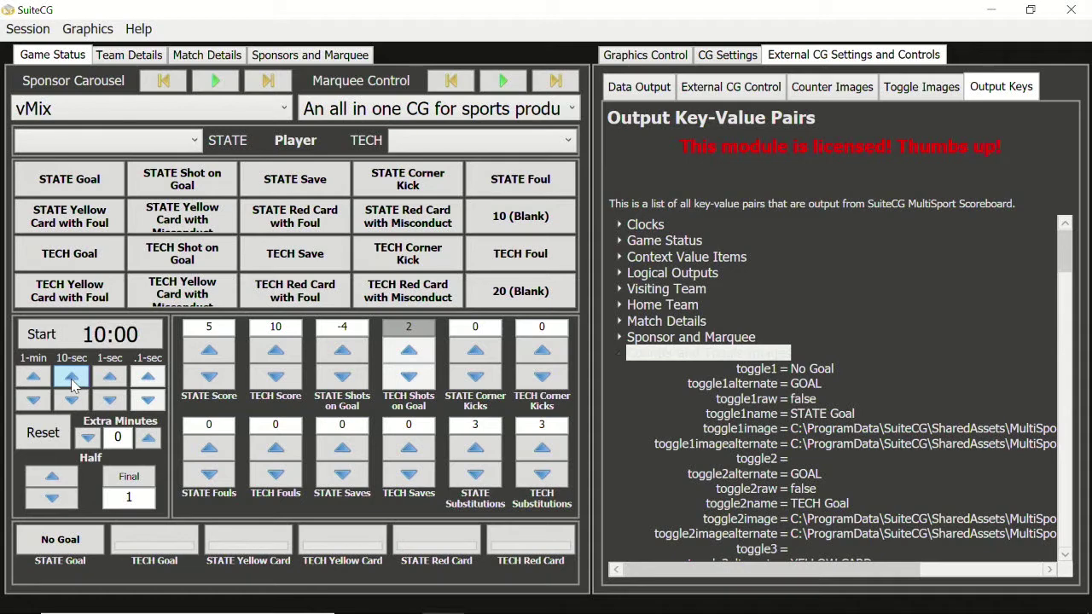
left_click(56, 475)
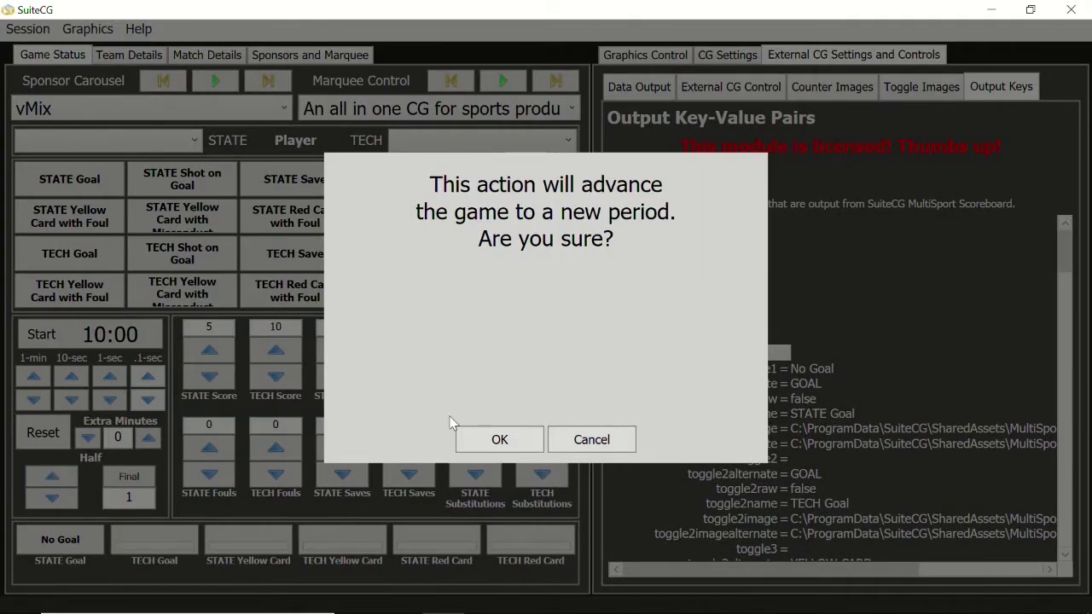
Step: Confirm the second half, start and reset the clock, then add minutes with the 1-min arrow
left_click(488, 441)
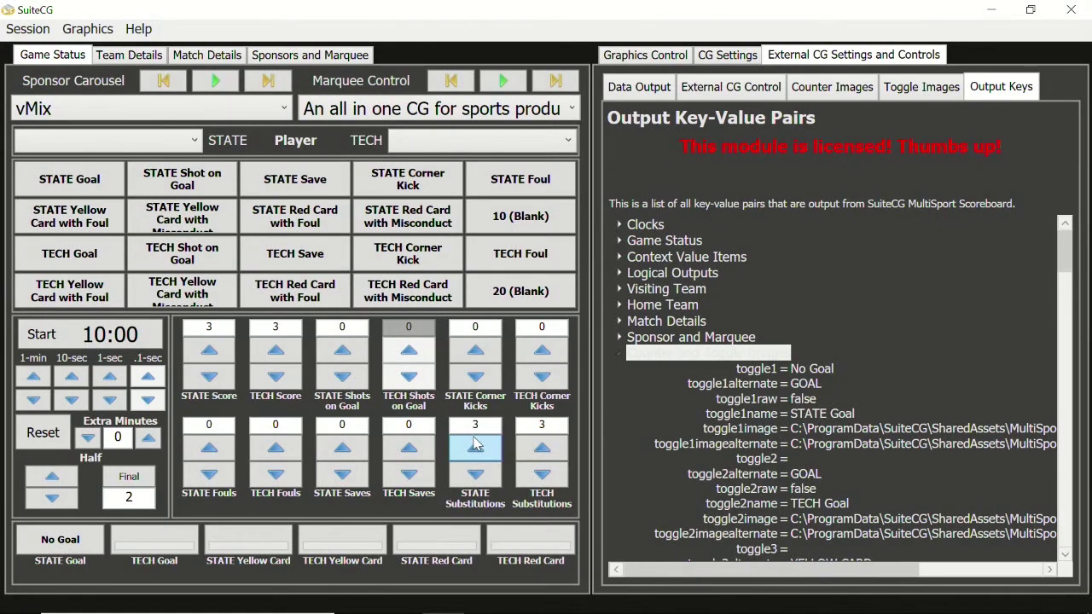
left_click(101, 350)
left_click(42, 433)
left_click(32, 378)
left_click(33, 378)
left_click(32, 378)
left_click(32, 378)
Step: Bring the second-half clock up to 19:50 and start it
left_click(32, 378)
left_click(32, 377)
left_click(32, 378)
left_click(32, 378)
left_click(33, 379)
left_click(78, 380)
left_click(78, 380)
left_click(78, 380)
left_click(87, 342)
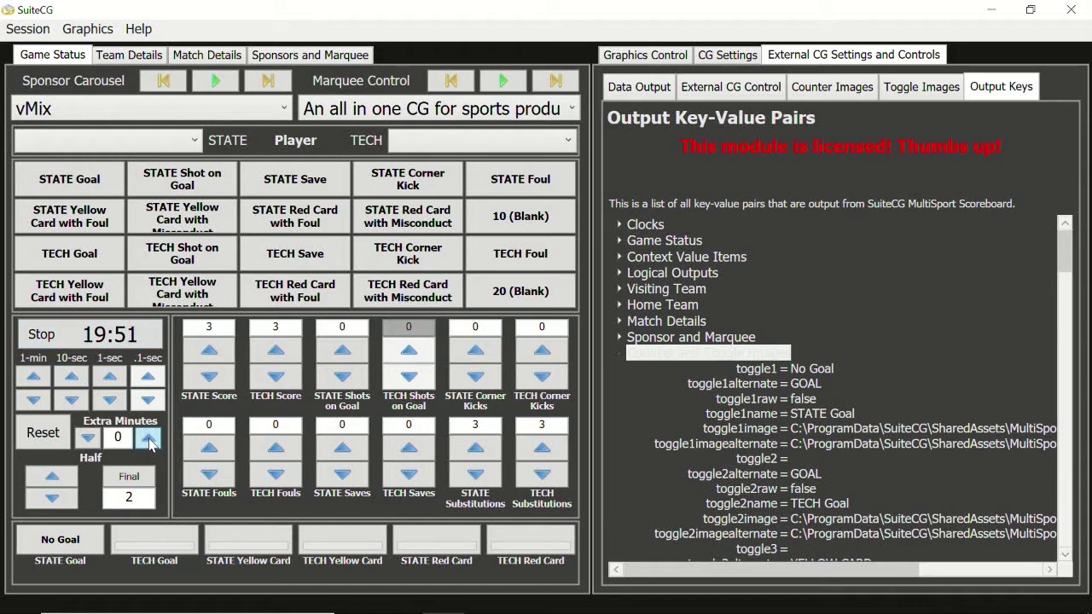
Step: Add 3 extra minutes to the second half
left_click(148, 440)
left_click(148, 439)
left_click(148, 439)
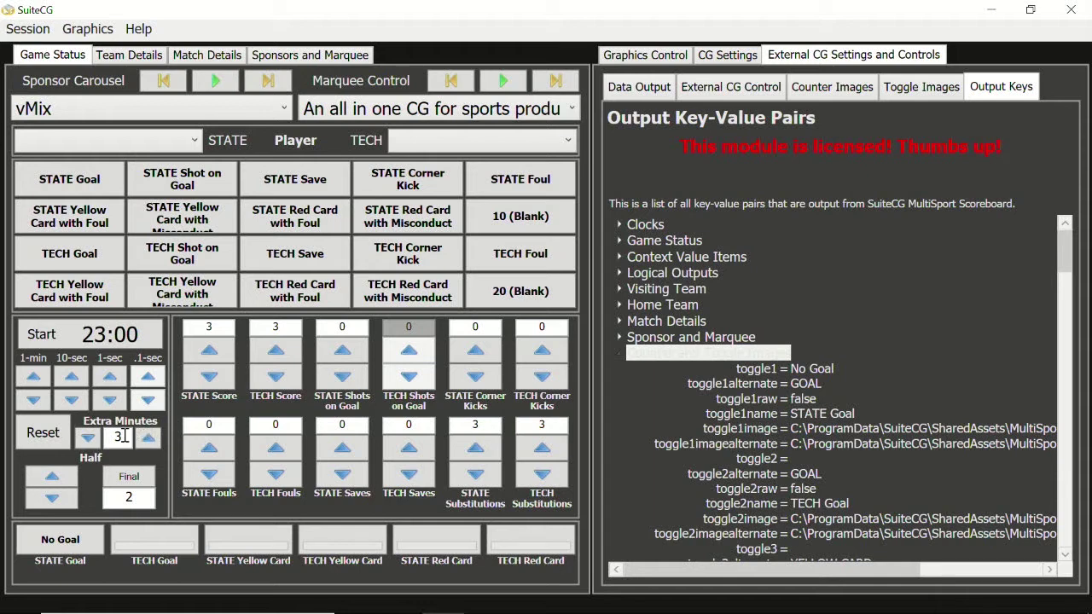
Step: Move up one period and confirm, resetting the clock to 20:00 for period 3
left_click(52, 477)
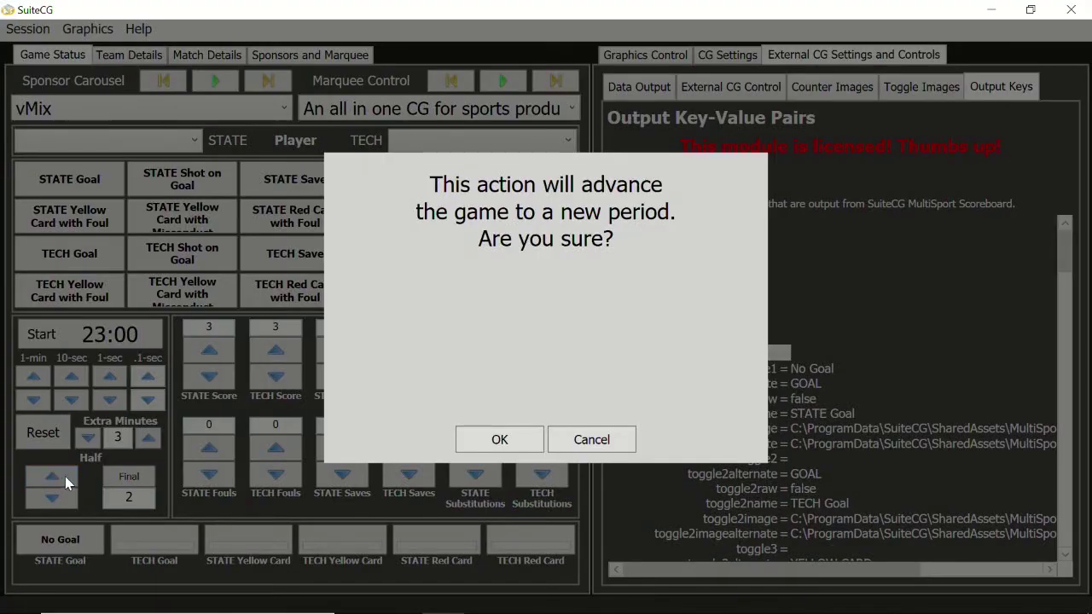
left_click(493, 444)
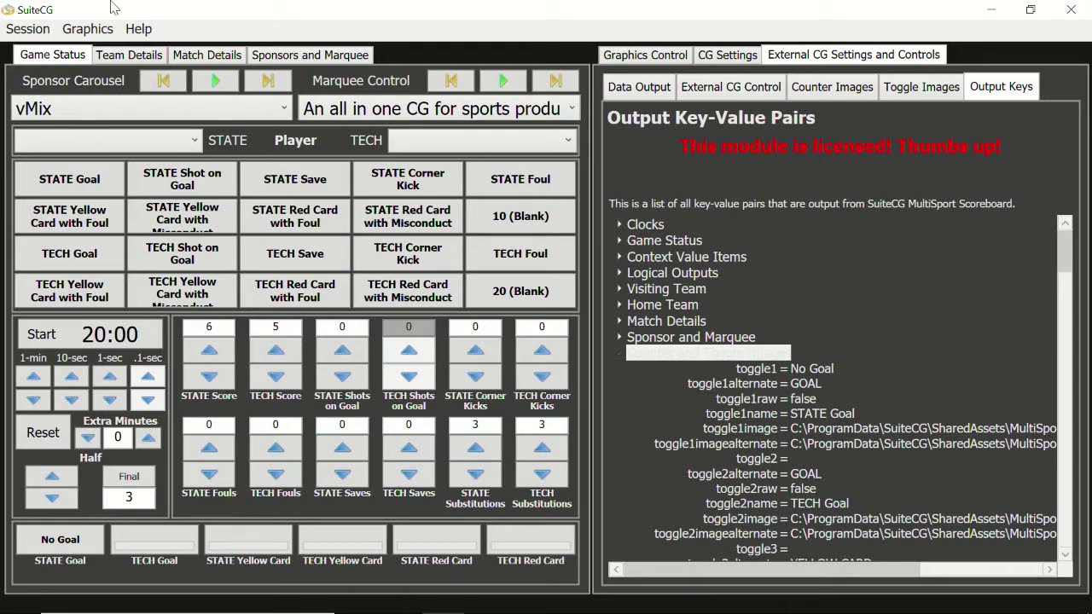
Step: In the Session Editor, set current period 1, countdown clock, and tenths under one minute
left_click(28, 29)
left_click(65, 117)
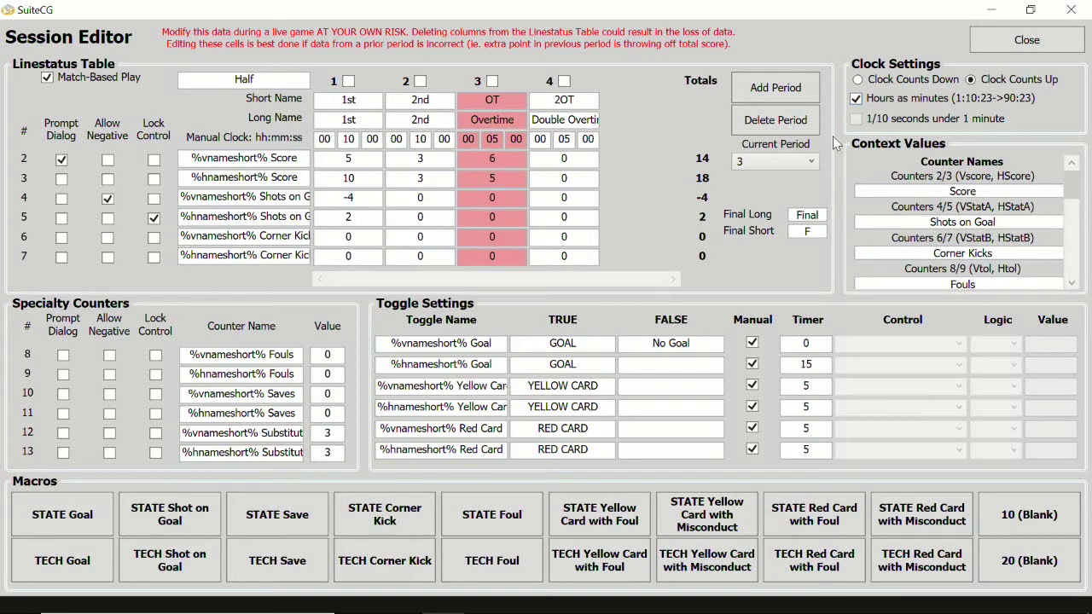
left_click(772, 161)
left_click(772, 180)
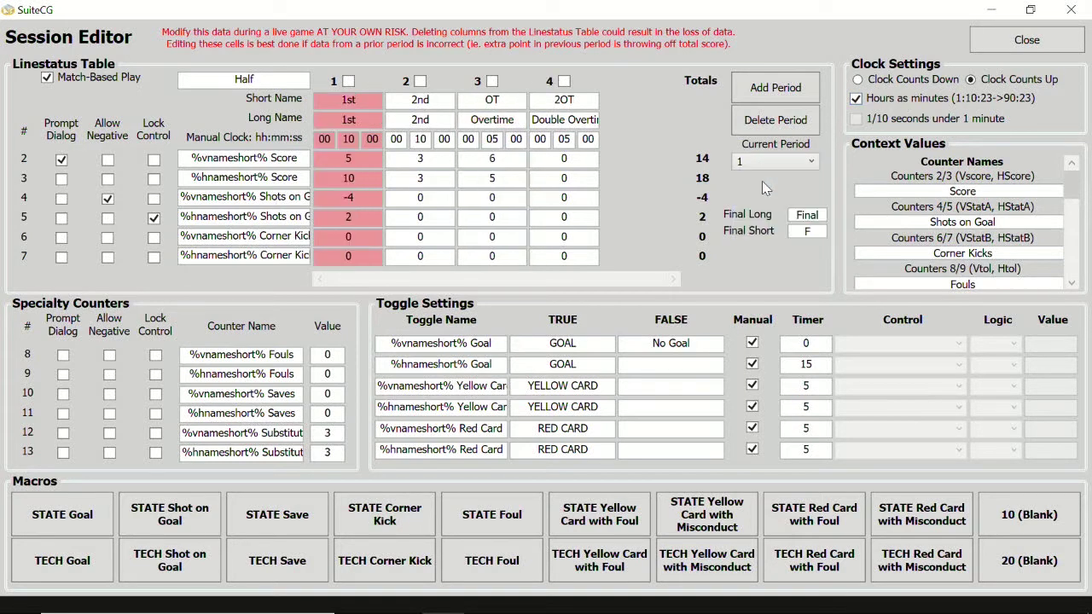
left_click(876, 81)
left_click(857, 119)
left_click(1026, 50)
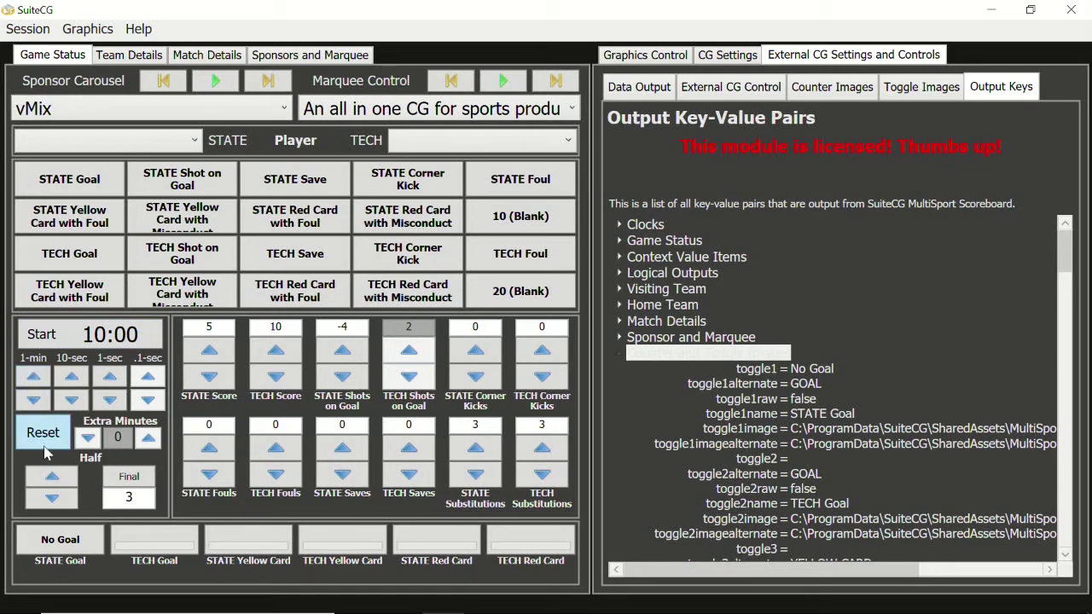
Step: Reset the clock, lower it from 10:00 to 01:00, and start the countdown
left_click(66, 341)
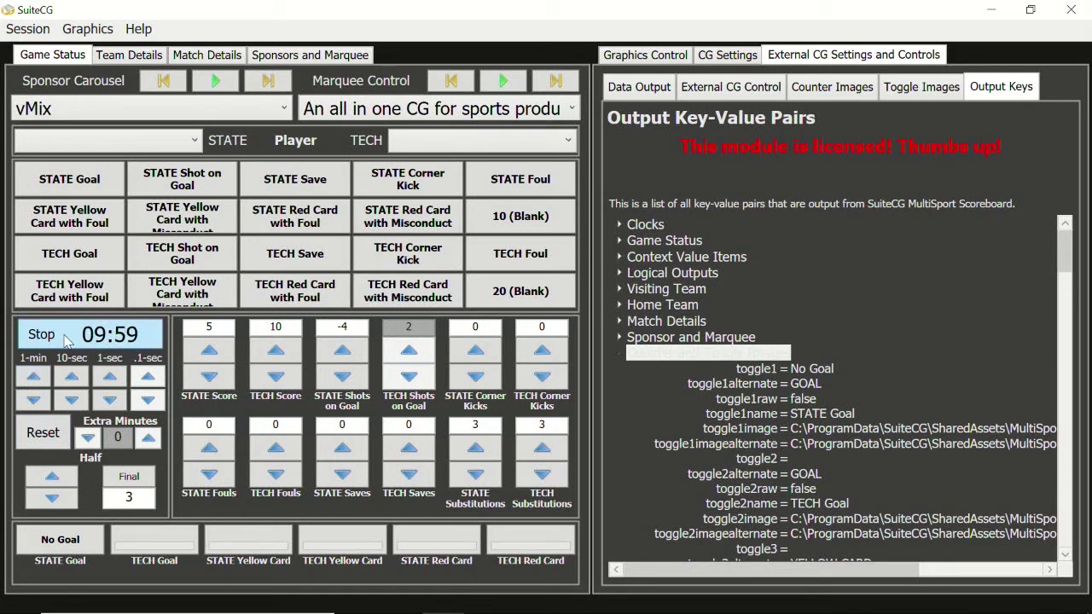
left_click(45, 436)
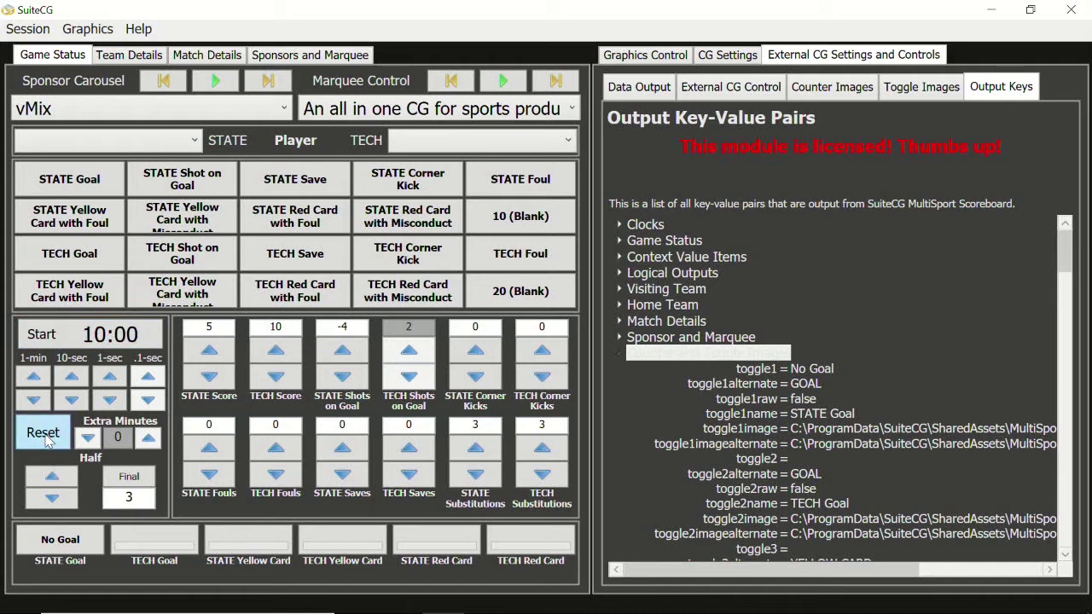
left_click(37, 406)
left_click(37, 406)
left_click(37, 406)
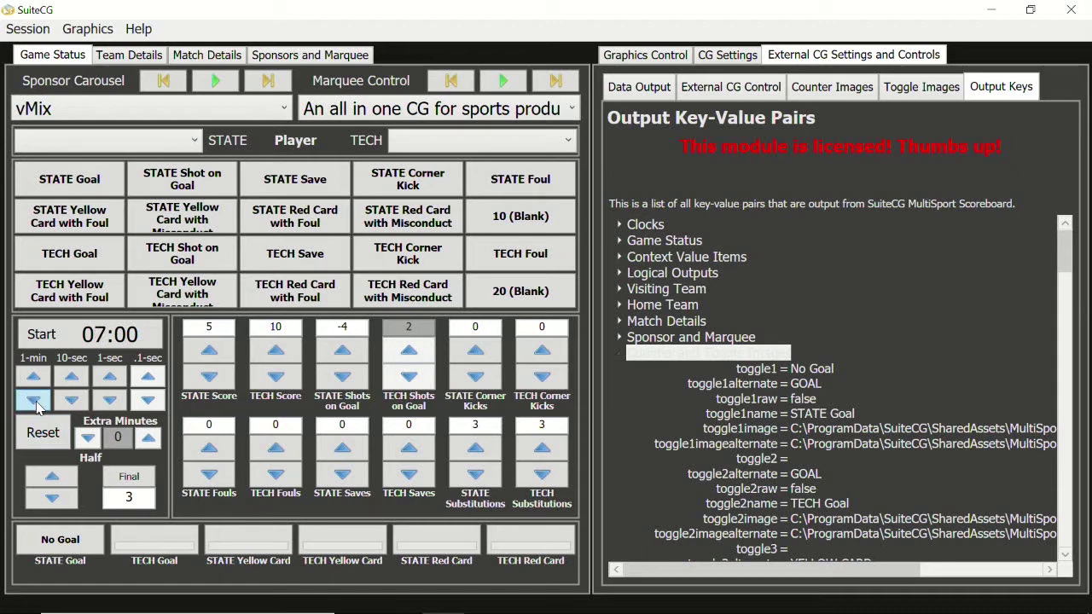
left_click(37, 406)
left_click(36, 406)
left_click(36, 406)
left_click(34, 401)
left_click(34, 401)
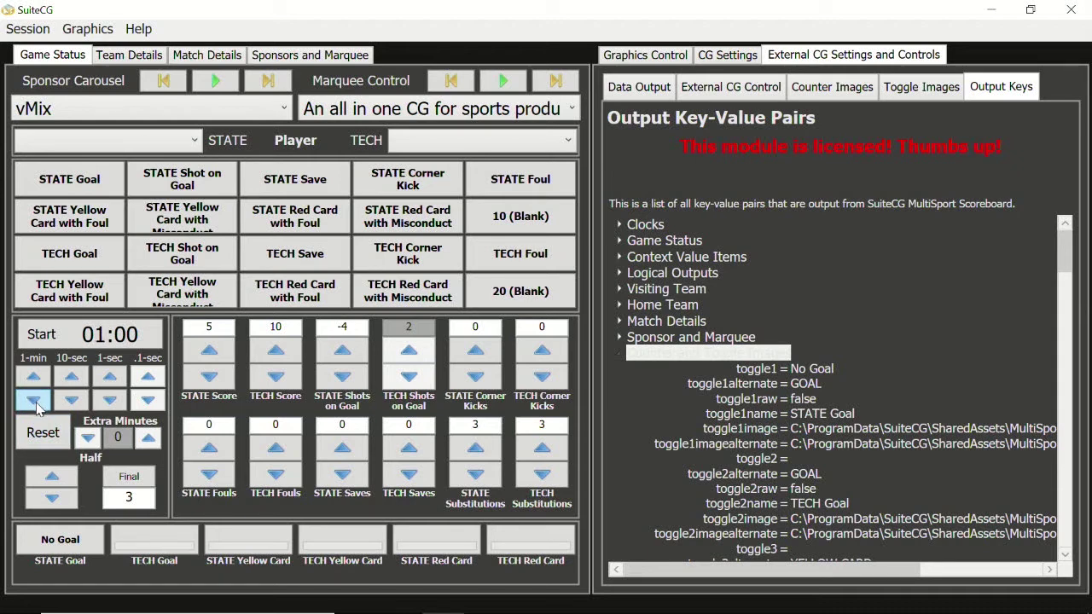
left_click(81, 337)
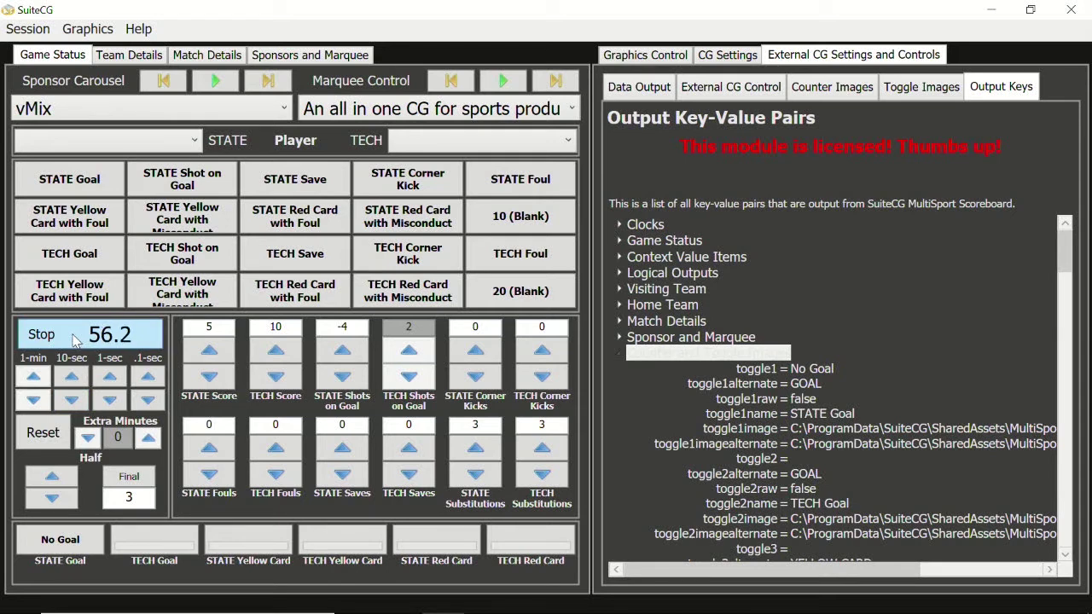
Step: Take ten seconds off repeatedly until 00.0, then request the next half
left_click(72, 401)
left_click(71, 401)
left_click(74, 401)
left_click(73, 401)
left_click(73, 401)
left_click(51, 478)
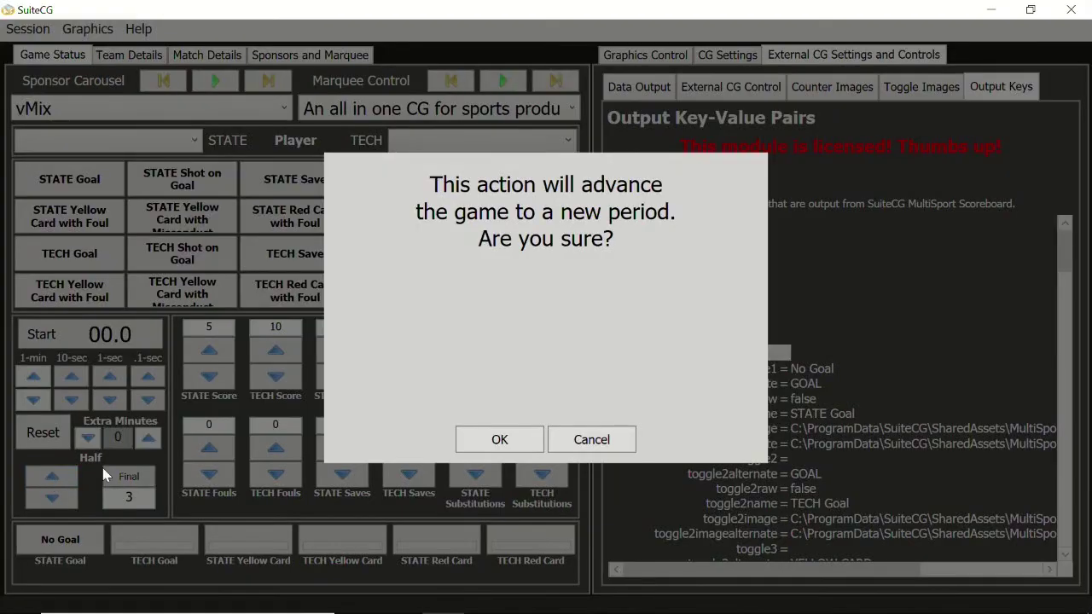
Step: Confirm moving to period 2 with the clock back at 10:00
left_click(518, 438)
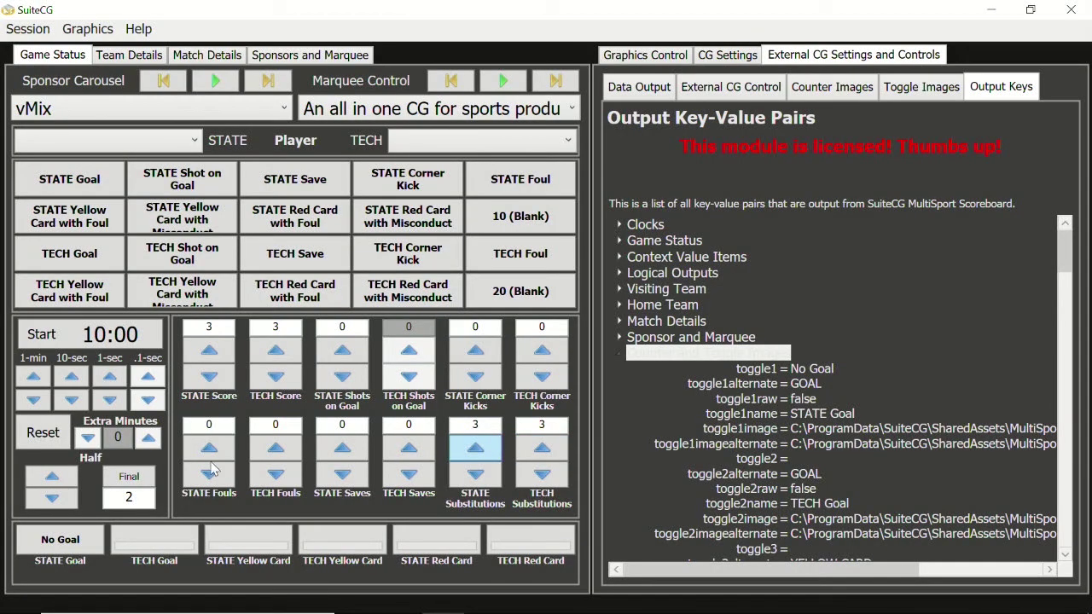